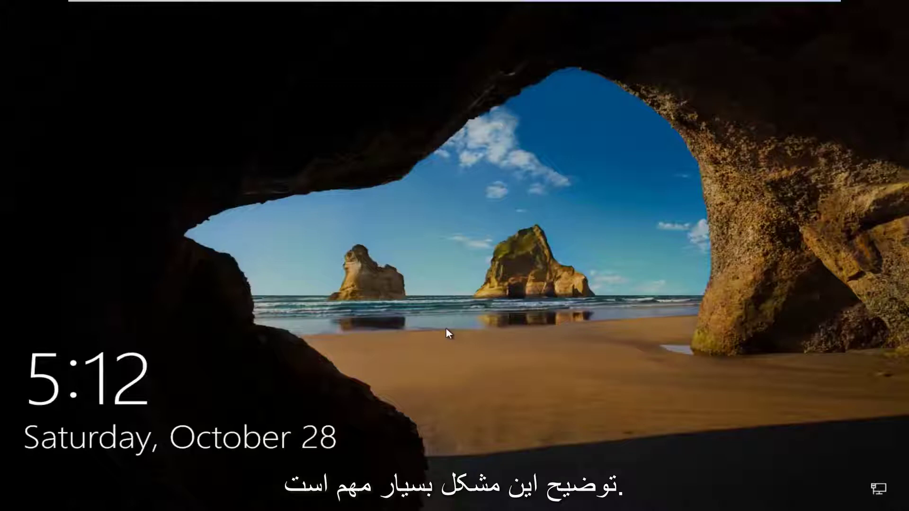
# - Dismiss the lock screen, re-enter the account password and sign in to the desktop
pyautogui.click(447, 344)
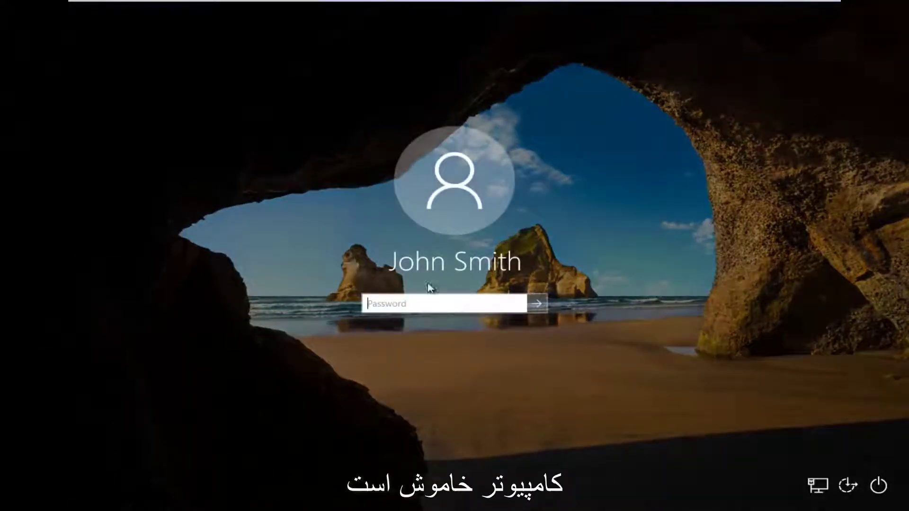
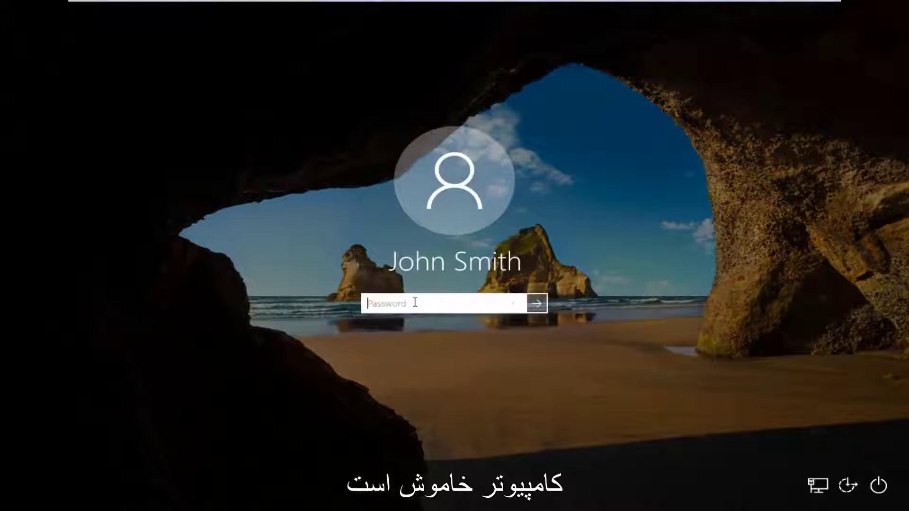
pyautogui.press('Return')
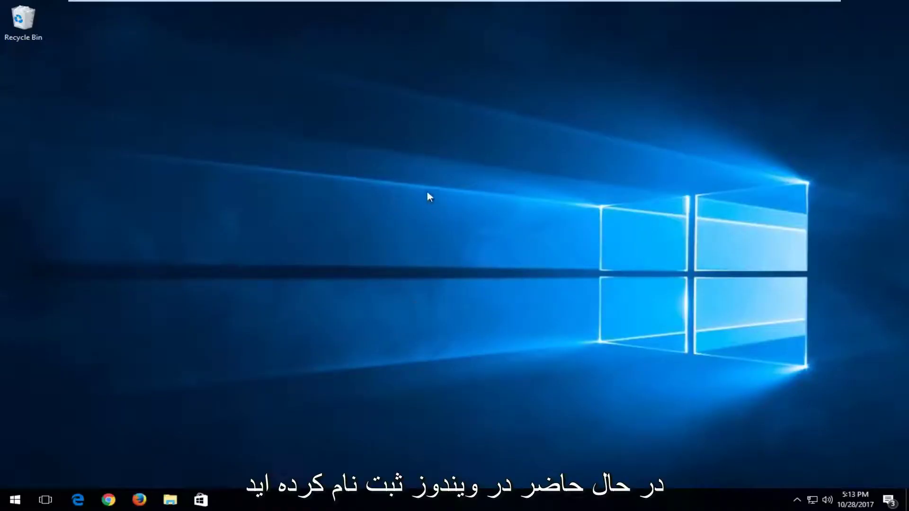
# - Search Start for 'user accounts' and open 'Add, edit, or remove other people'
pyautogui.click(17, 502)
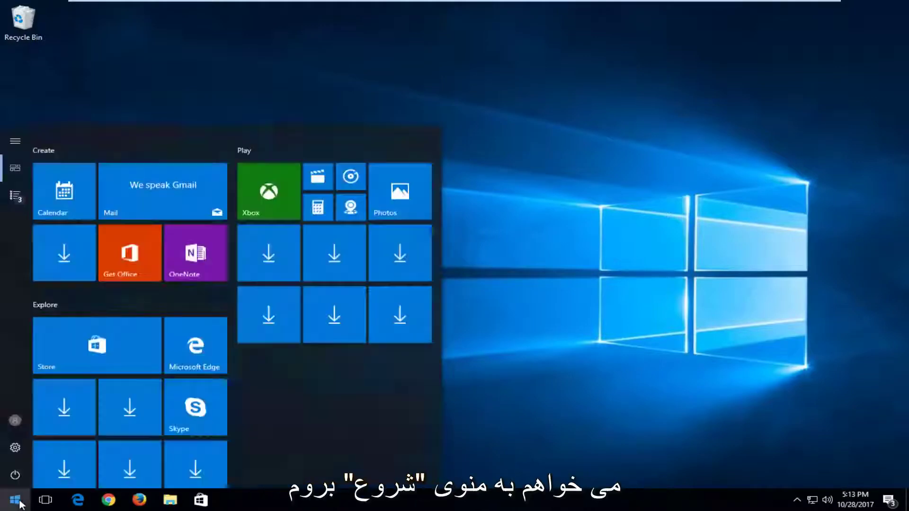
pyautogui.write('use')
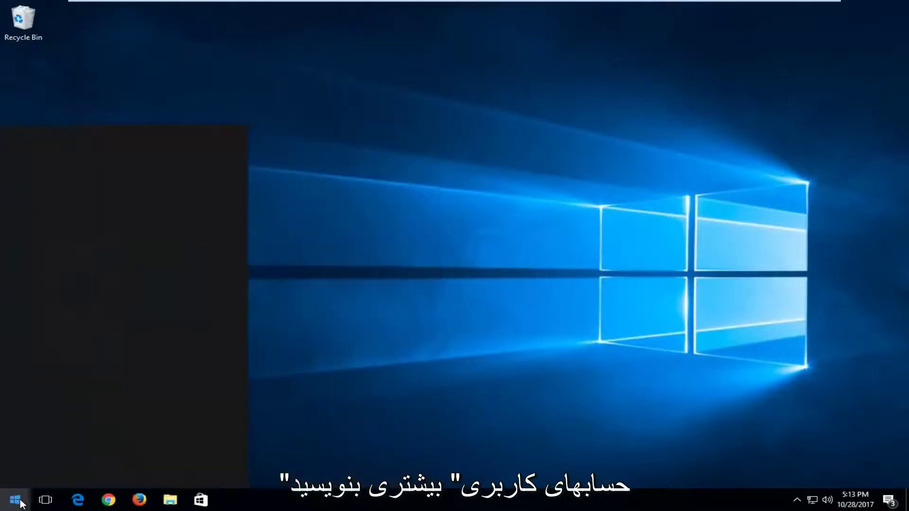
pyautogui.write('r accounts')
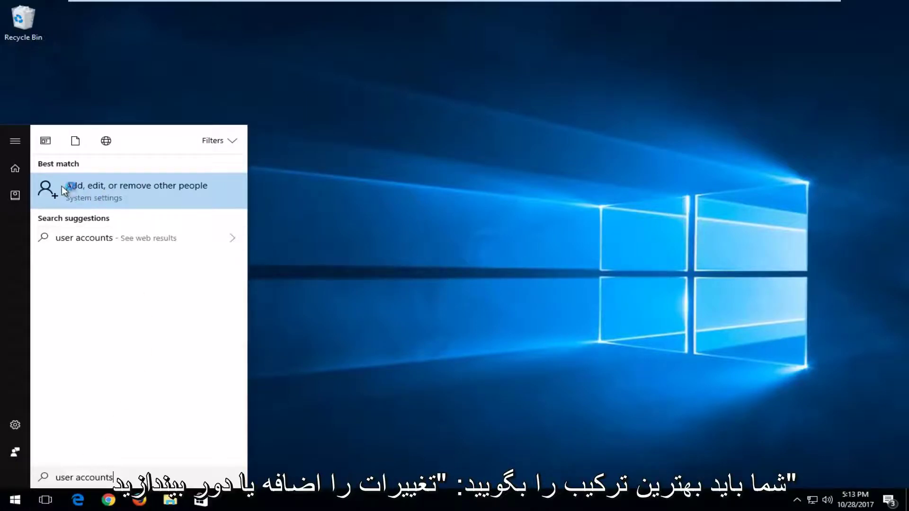
pyautogui.click(89, 190)
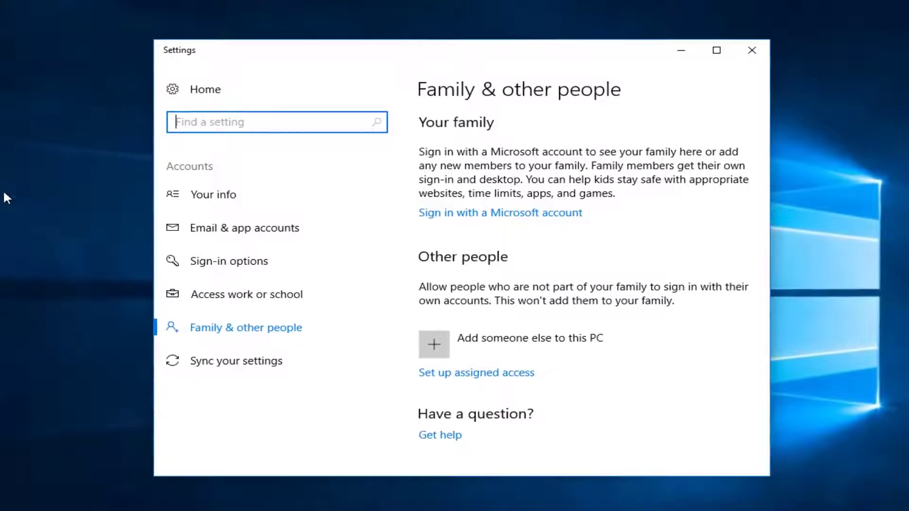
pyautogui.scroll(-1, 553, 176)
pyautogui.scroll(-1, 566, 226)
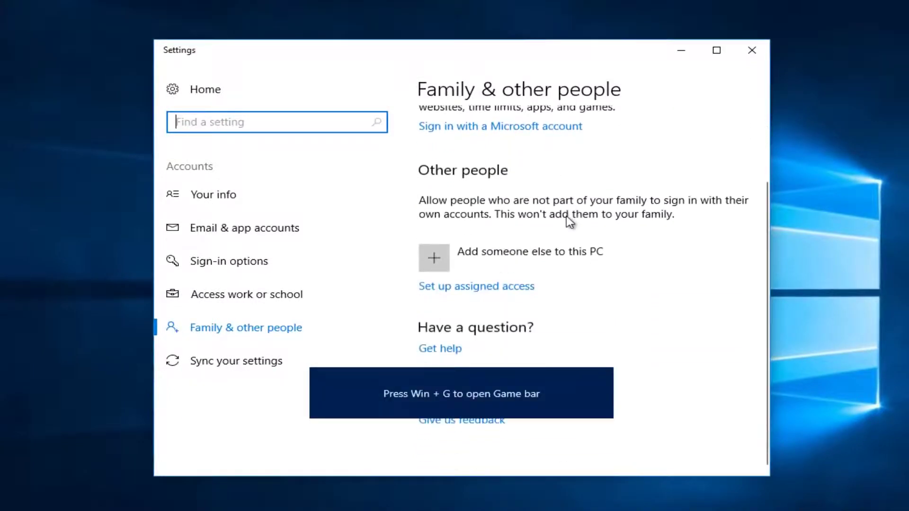
pyautogui.scroll(1, 566, 225)
pyautogui.scroll(-1, 566, 226)
pyautogui.scroll(-1, 566, 226)
# - Set Sign-in options' 'Require sign-in' to Never, then close Settings
pyautogui.moveTo(461, 393)
pyautogui.click(605, 377)
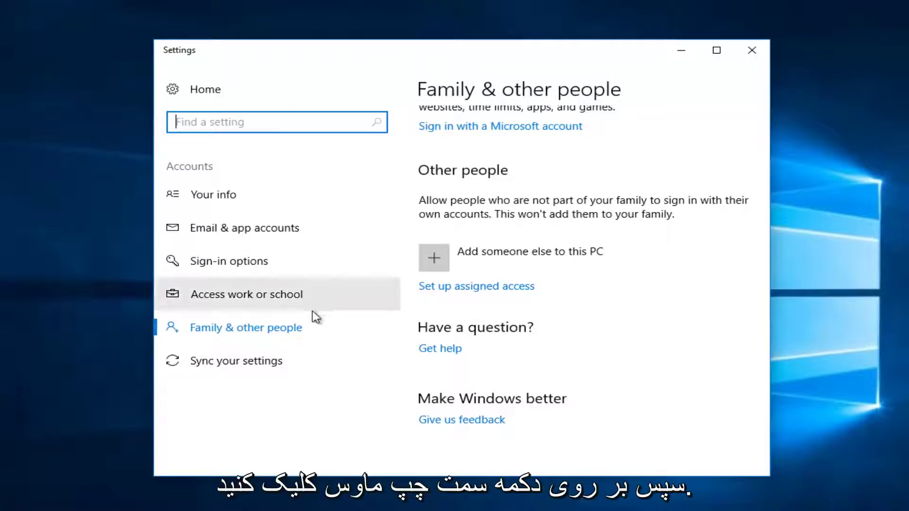
pyautogui.click(227, 270)
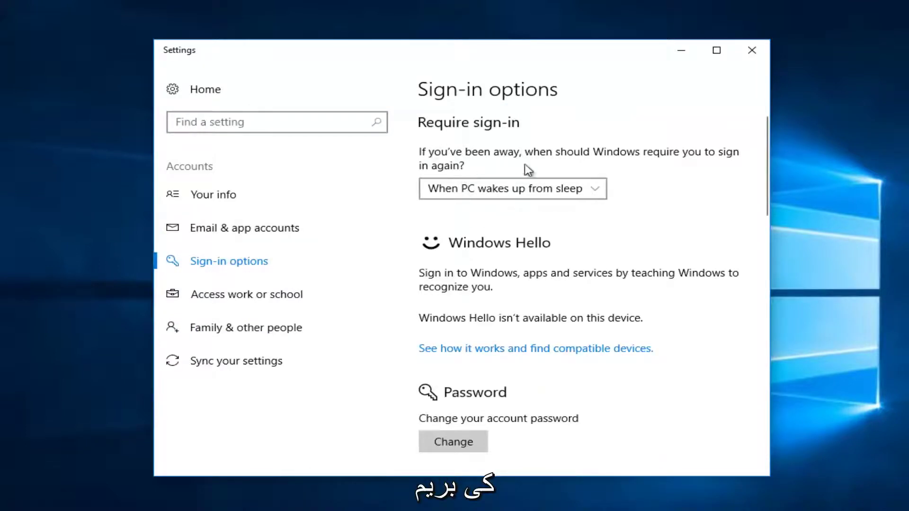
pyautogui.click(465, 193)
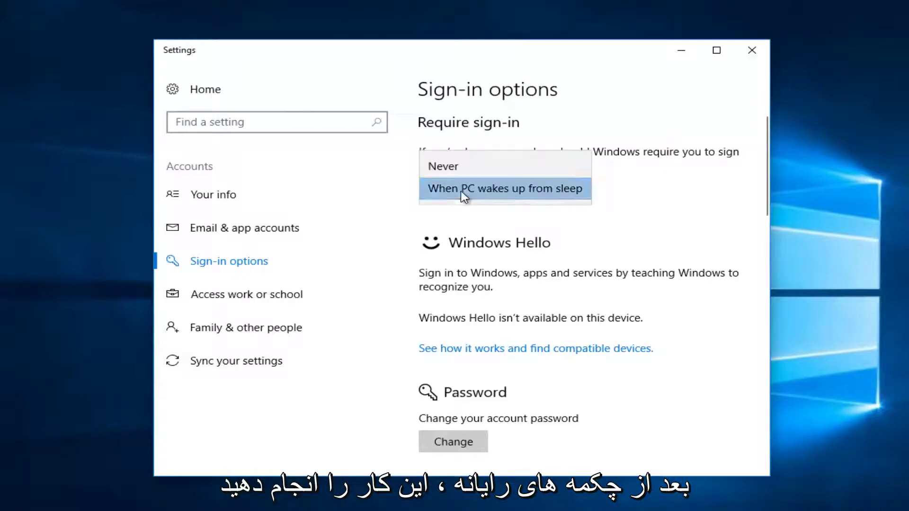
pyautogui.click(443, 168)
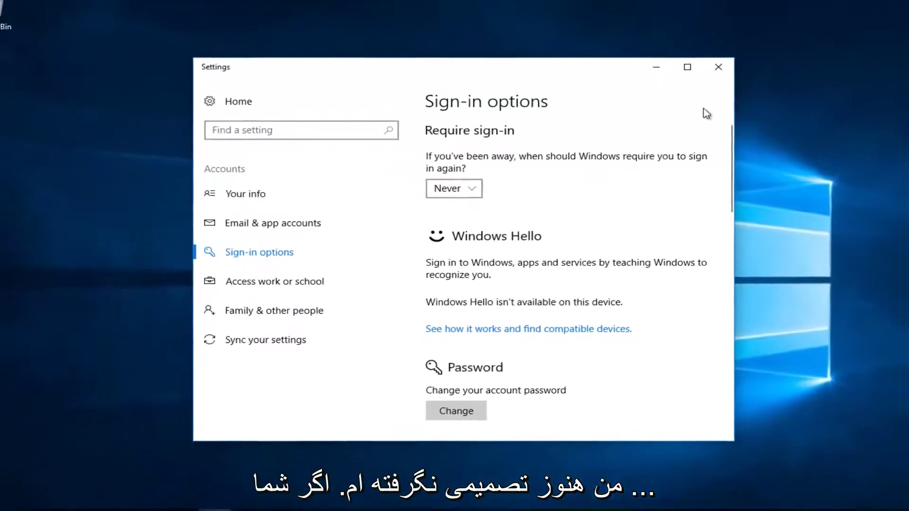
pyautogui.click(703, 75)
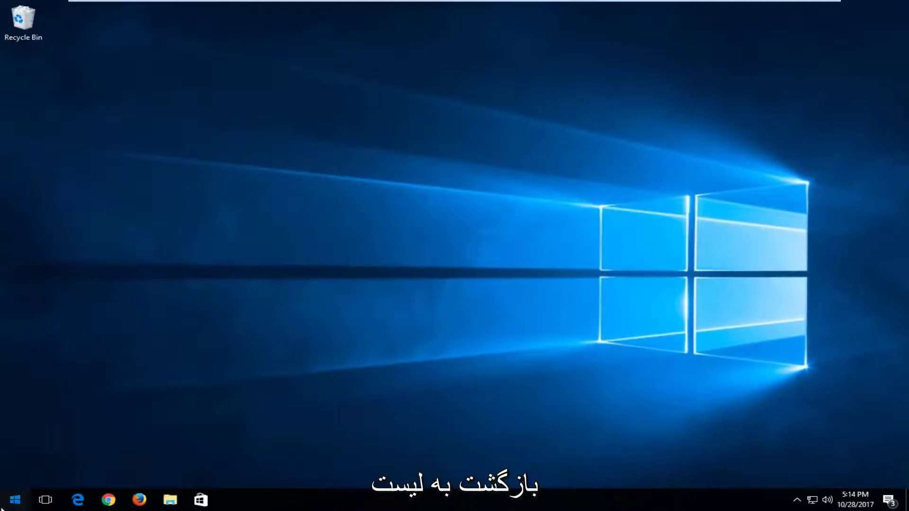
# - Launch the netplwiz Run command from Start search
pyautogui.click(6, 504)
pyautogui.write('n')
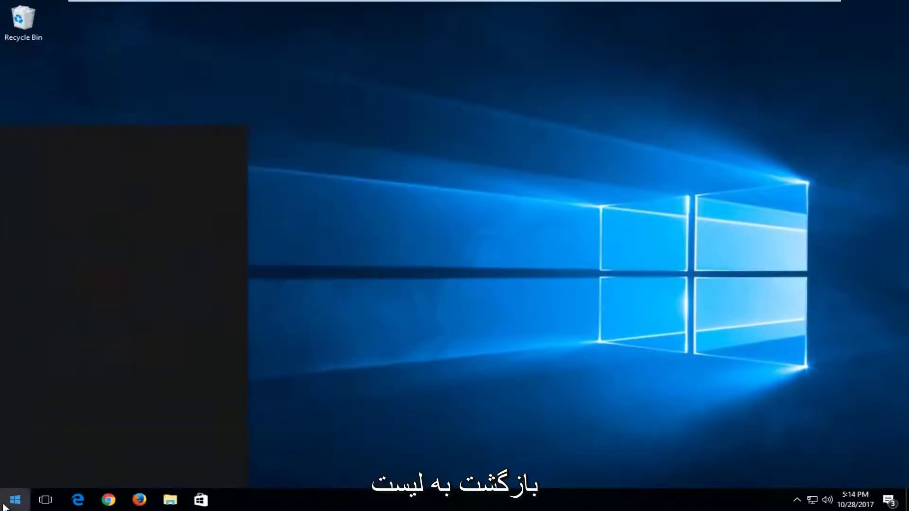
pyautogui.write('et')
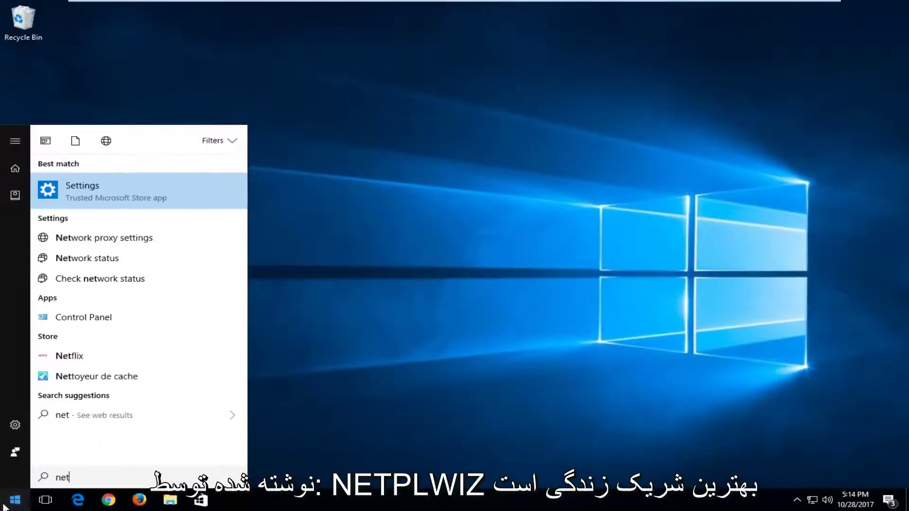
pyautogui.write('pl')
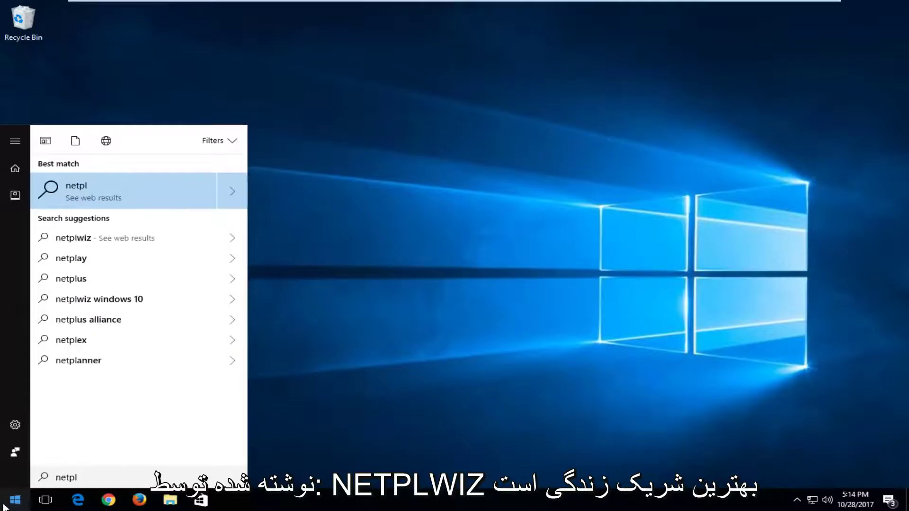
pyautogui.write('wiz')
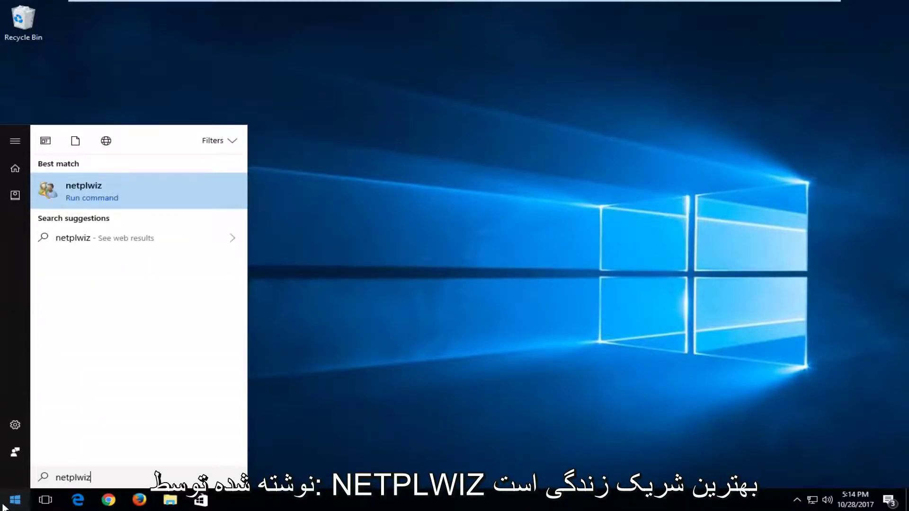
pyautogui.click(72, 187)
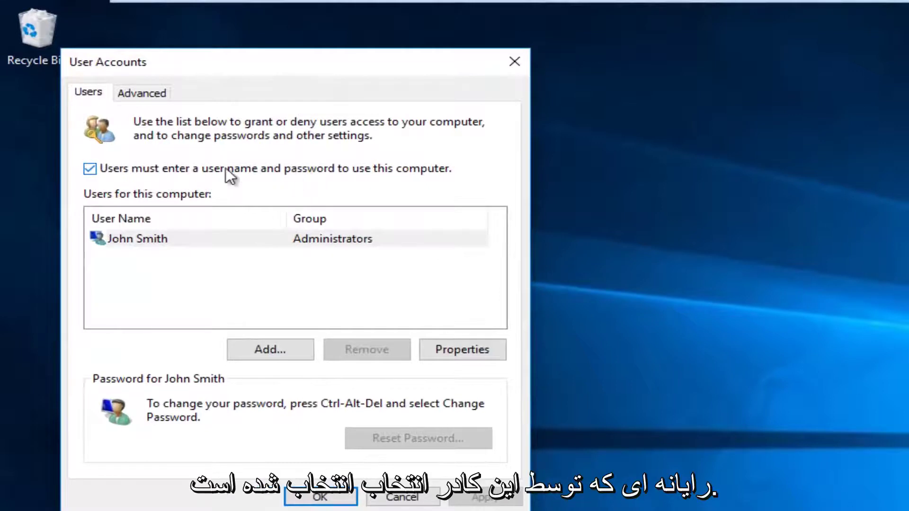
# - Untick 'Users must enter a user name and password' and confirm John Smith's auto sign-in password
pyautogui.click(91, 169)
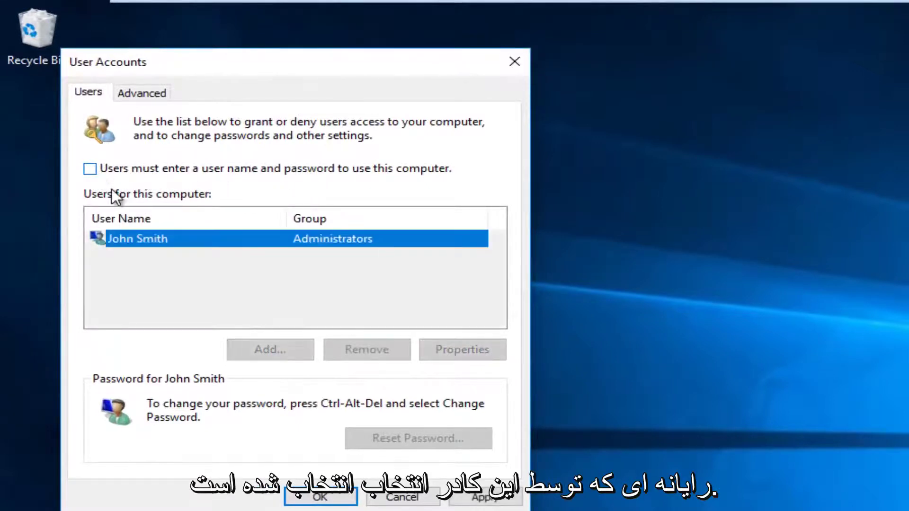
pyautogui.click(485, 497)
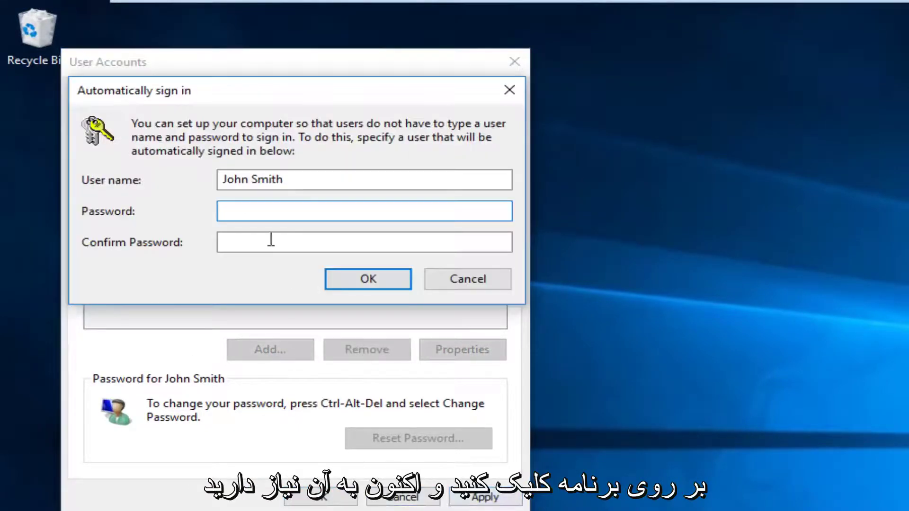
pyautogui.write('•••••••')
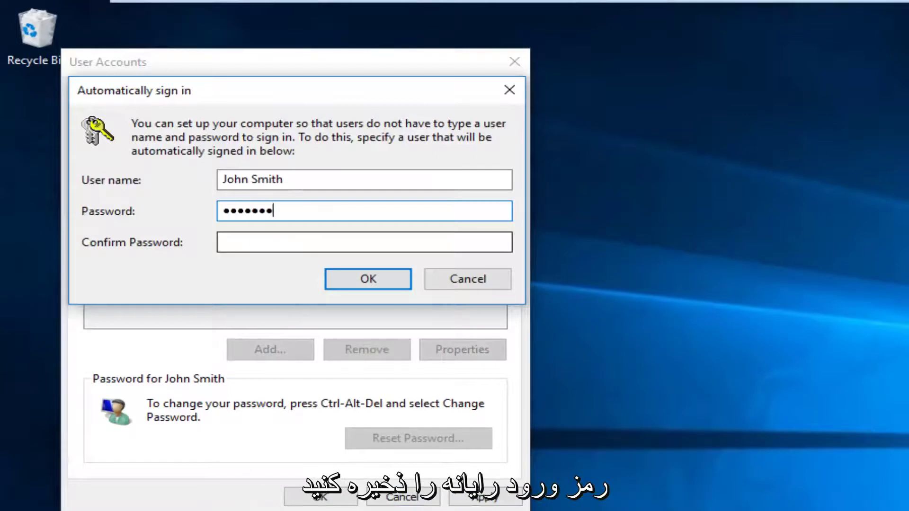
pyautogui.write('••')
pyautogui.press('Tab')
pyautogui.write('••')
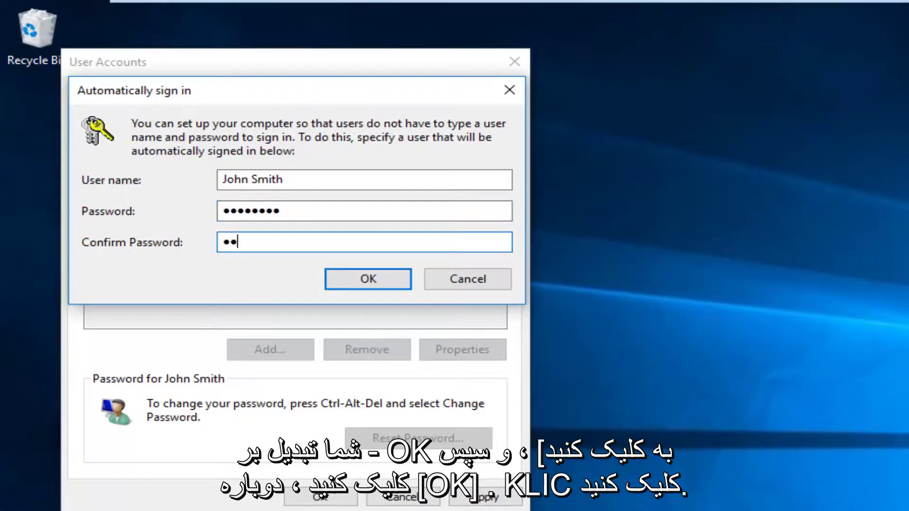
pyautogui.write('•••••••')
pyautogui.click(366, 281)
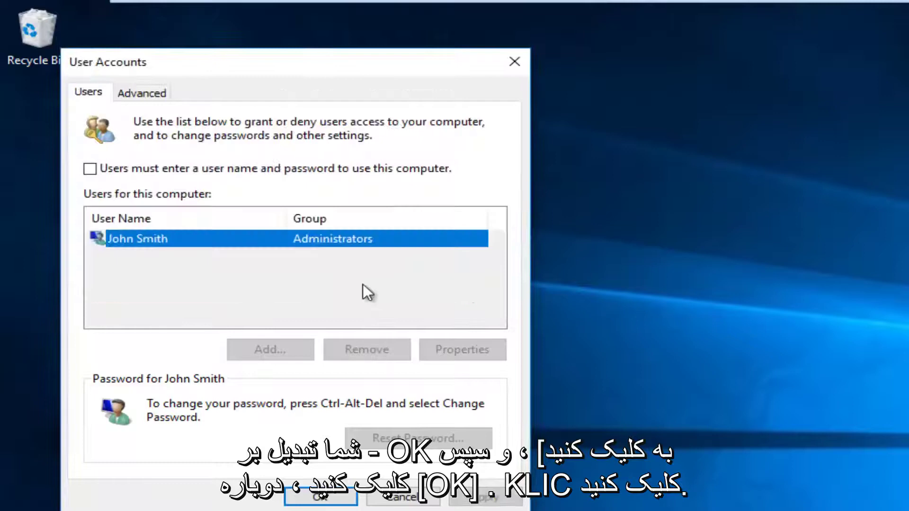
# - Close User Accounts and restart the computer from the Start Power menu
pyautogui.press('Return')
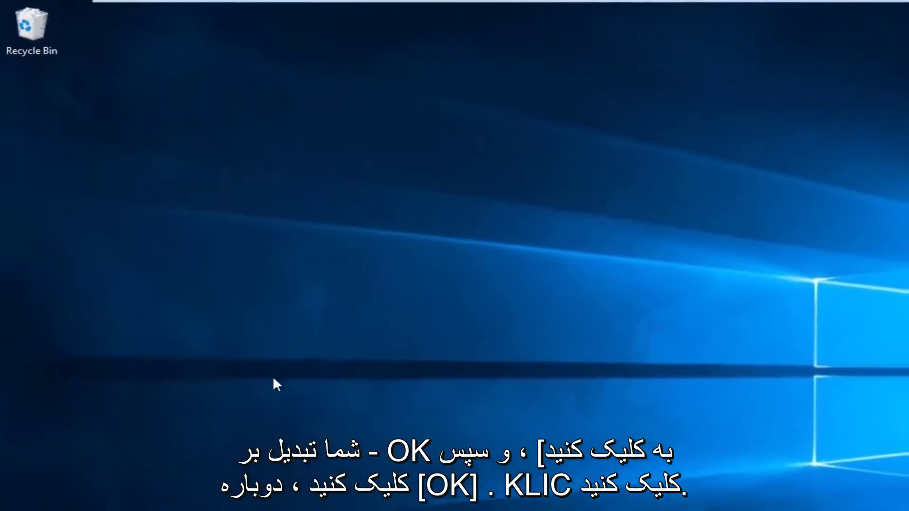
pyautogui.click(15, 508)
pyautogui.click(16, 497)
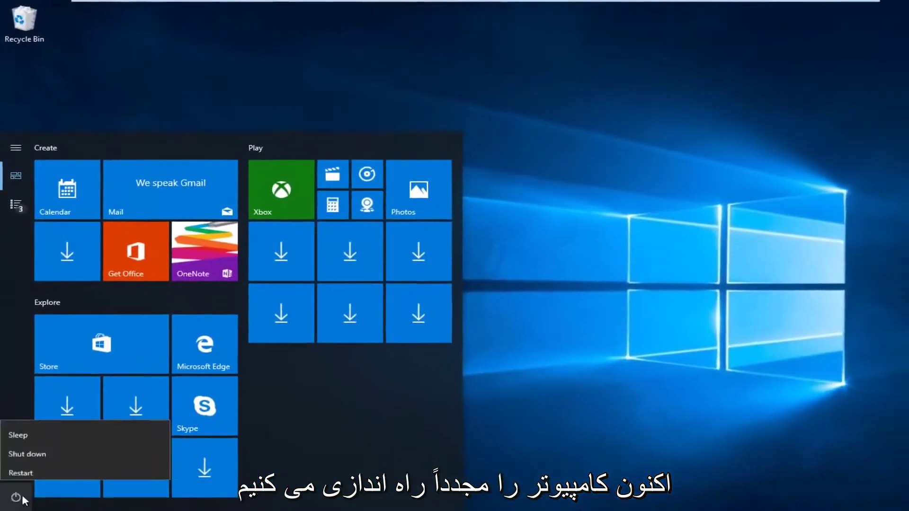
pyautogui.click(22, 472)
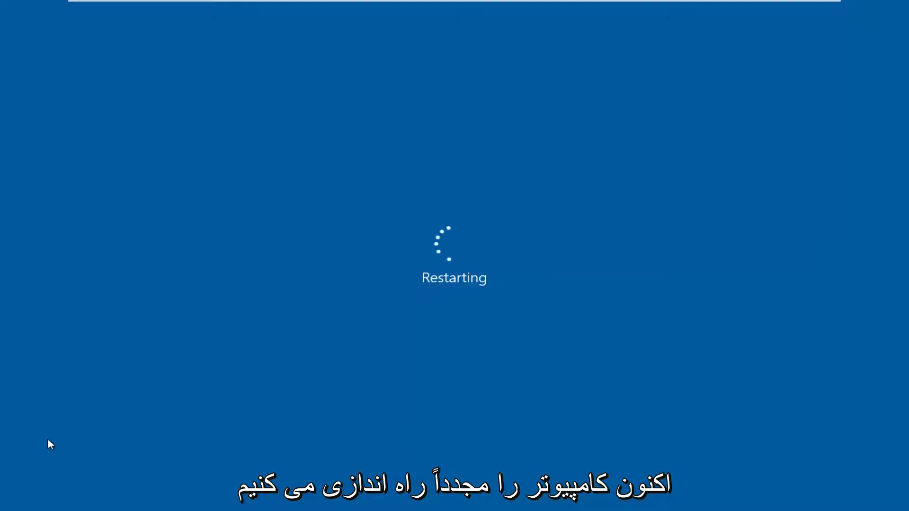